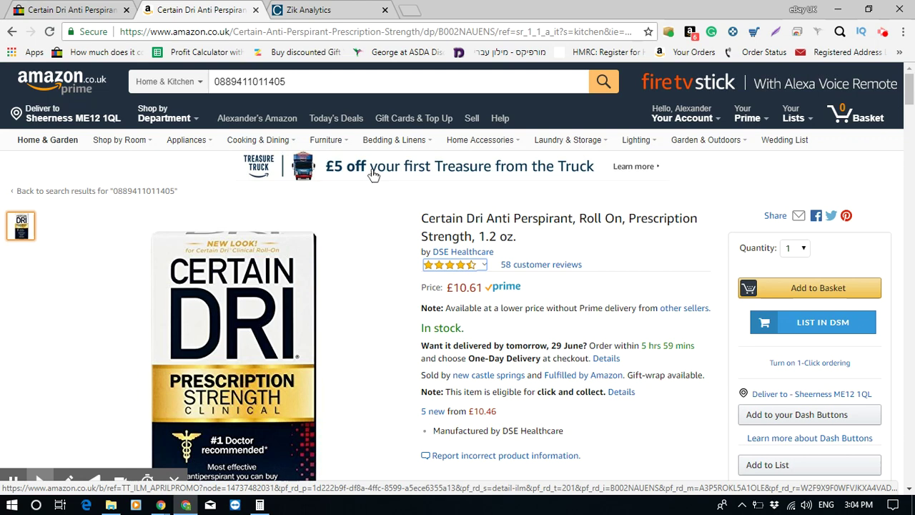
Step: Switch to the Zik Analytics Competitor Research page
{"action": "left_click", "coordinate": [341, 9]}
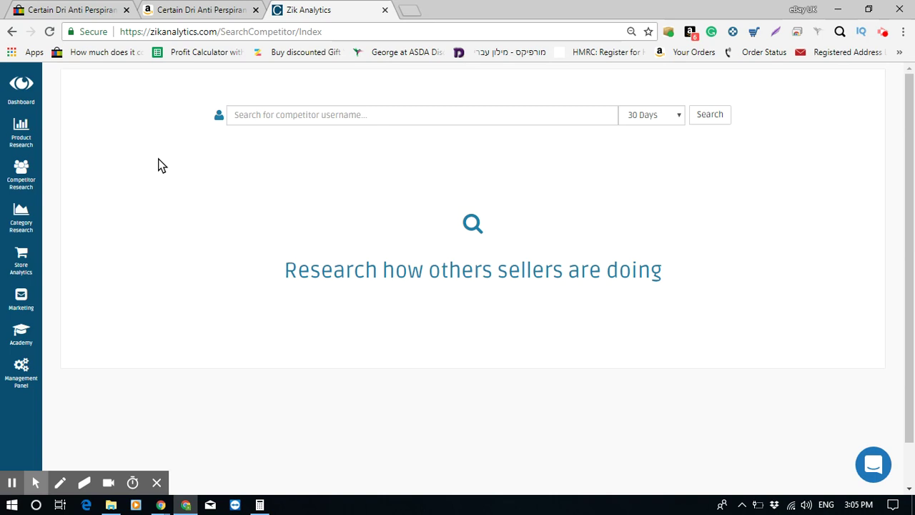
Step: Return to the eBay Certain Dri roll-on listing priced at £15.96
{"action": "left_click", "coordinate": [82, 8]}
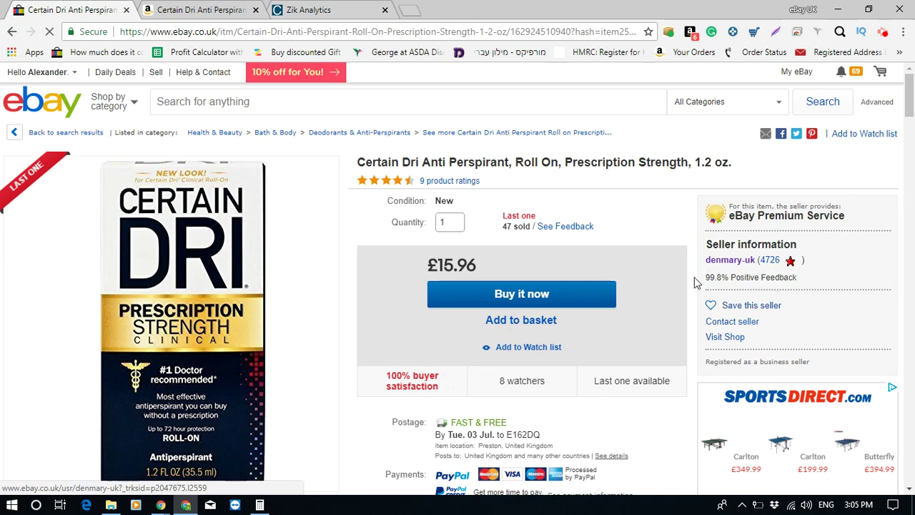
Step: Copy the seller's username from the Certain Dri listing and reopen Zik Analytics Competitor Research
{"action": "left_click_drag", "start_coordinate": [704, 264], "coordinate": [755, 265]}
{"action": "key", "text": "ctrl+c"}
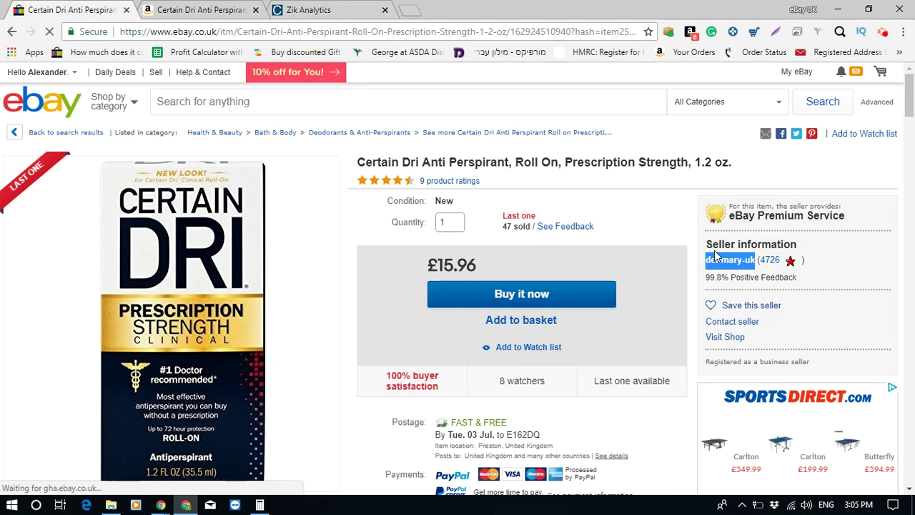
{"action": "left_click", "coordinate": [340, 15]}
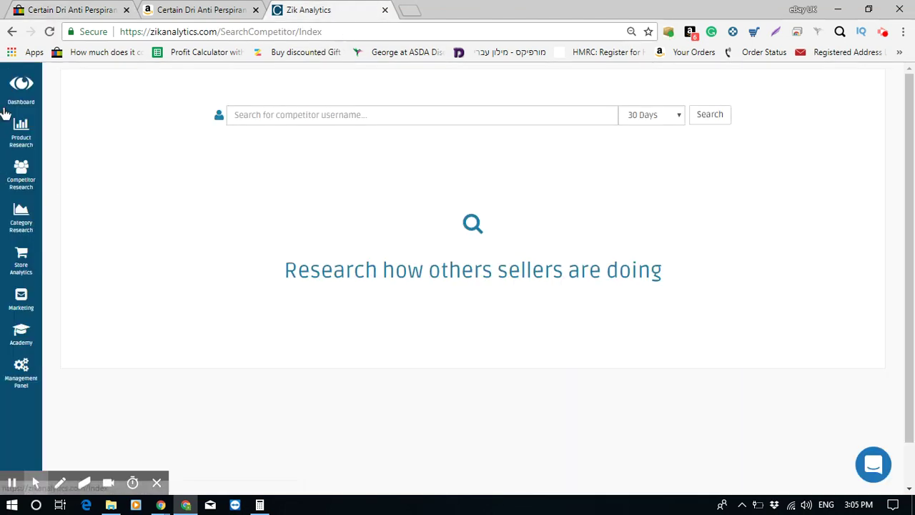
{"action": "left_click", "coordinate": [23, 180]}
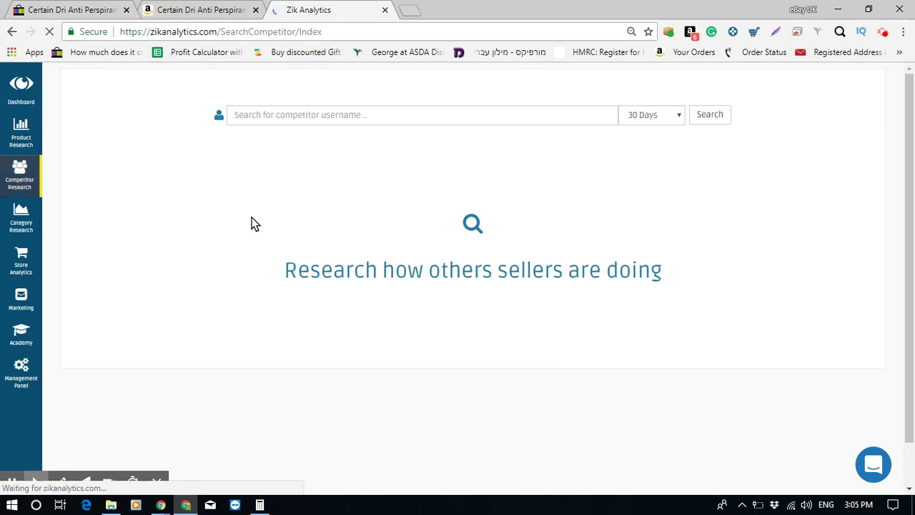
Step: Search the pasted seller username over 30 Days, showing 29.65% sell-through and 2920 sold
{"action": "left_click", "coordinate": [354, 116]}
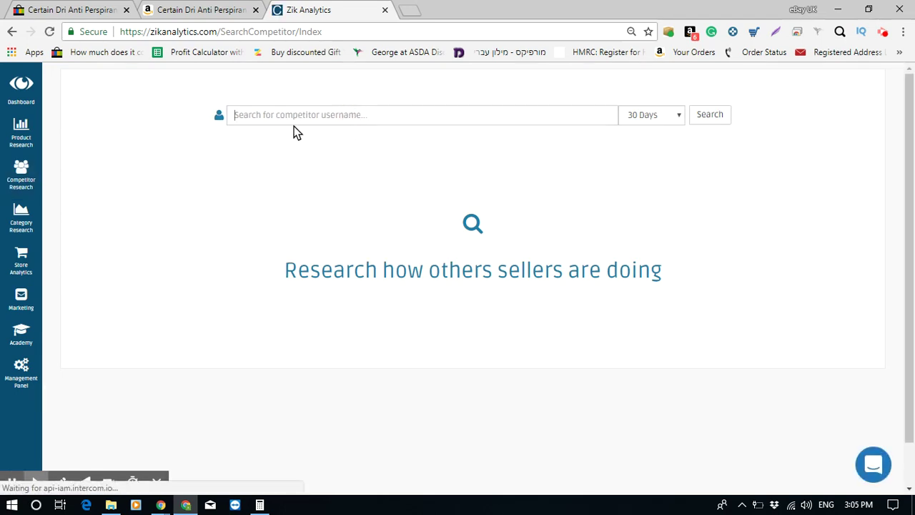
{"action": "key", "text": "ctrl+v"}
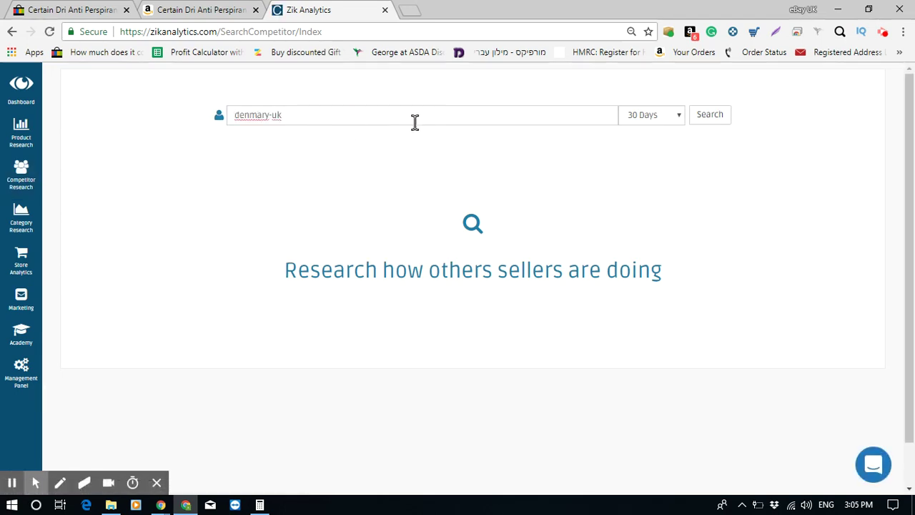
{"action": "left_click", "coordinate": [715, 114]}
{"action": "left_click", "coordinate": [679, 116]}
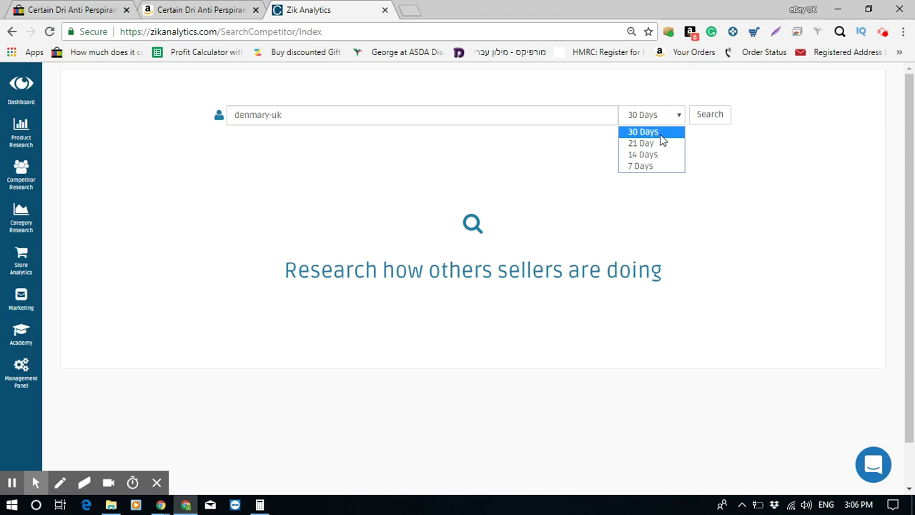
{"action": "left_click", "coordinate": [711, 117]}
{"action": "left_click", "coordinate": [713, 120]}
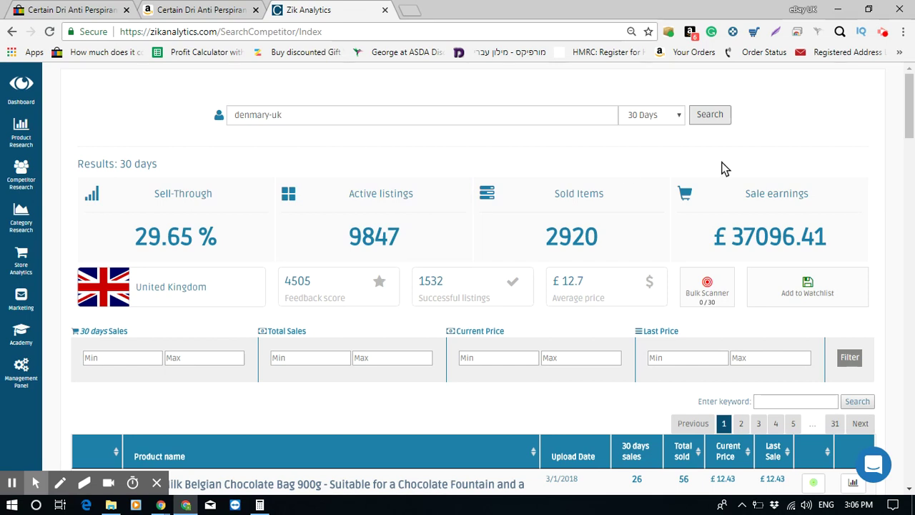
{"action": "scroll", "coordinate": [360, 172], "scroll_direction": "down", "scroll_amount": 1}
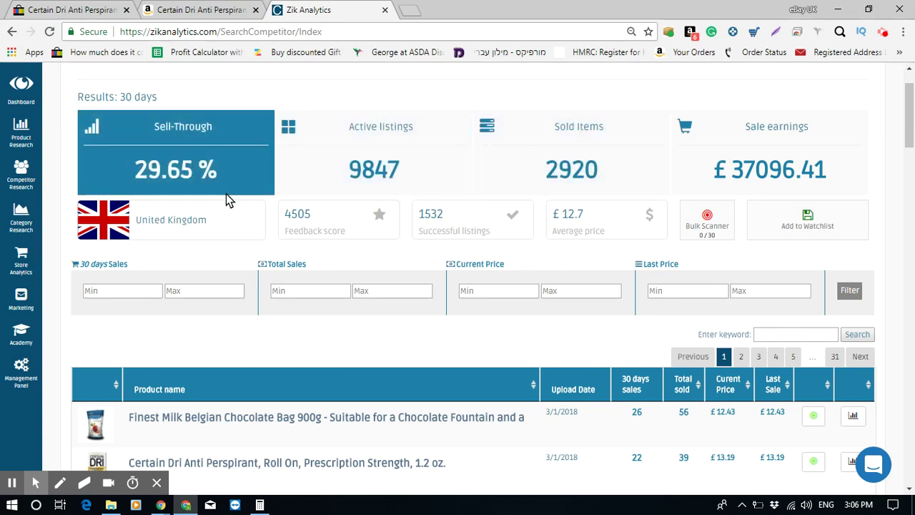
{"action": "scroll", "coordinate": [226, 194], "scroll_direction": "down", "scroll_amount": 1}
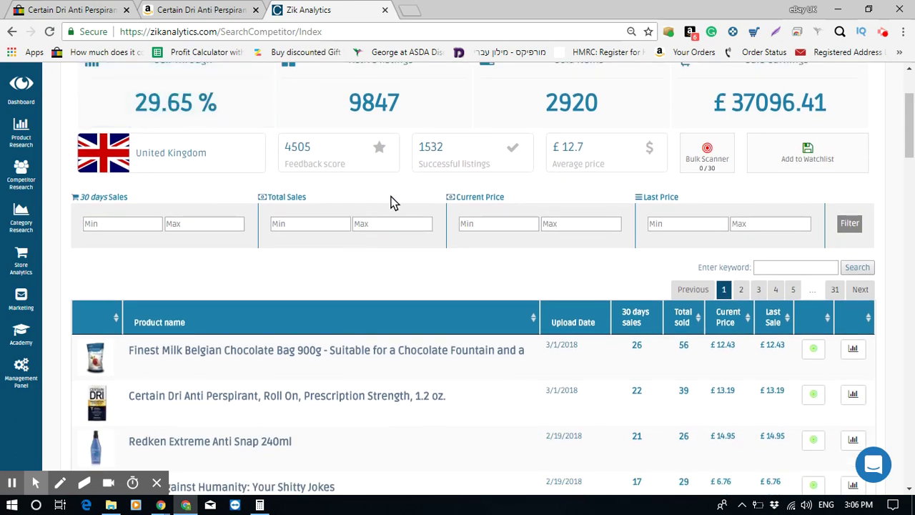
{"action": "scroll", "coordinate": [286, 200], "scroll_direction": "down", "scroll_amount": 1}
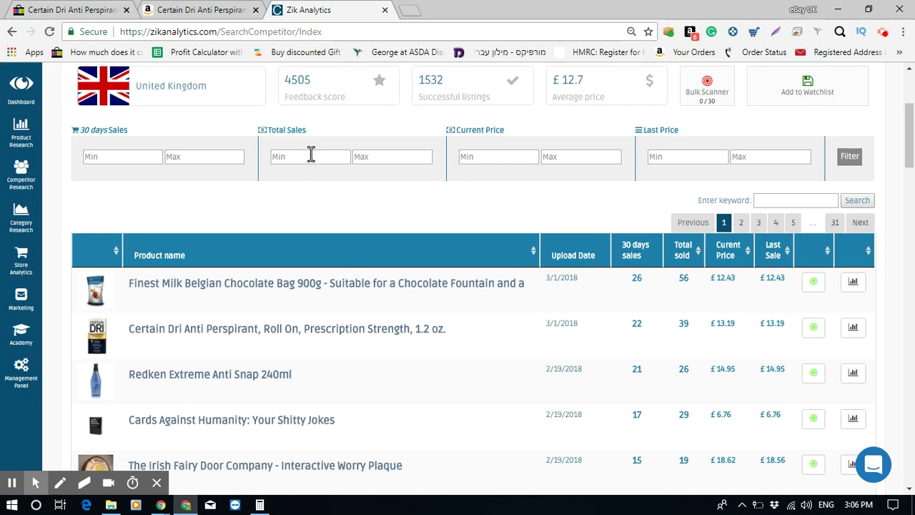
{"action": "scroll", "coordinate": [377, 226], "scroll_direction": "down", "scroll_amount": 2}
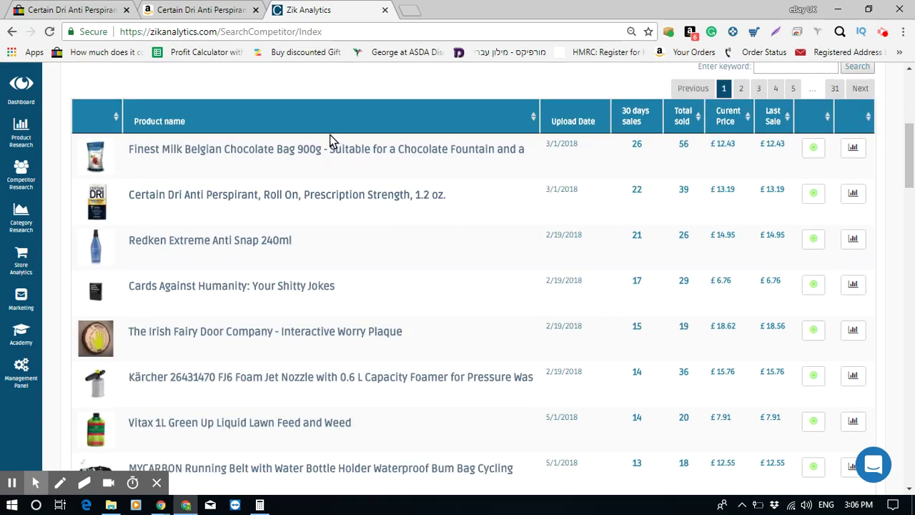
{"action": "scroll", "coordinate": [296, 212], "scroll_direction": "up", "scroll_amount": 3}
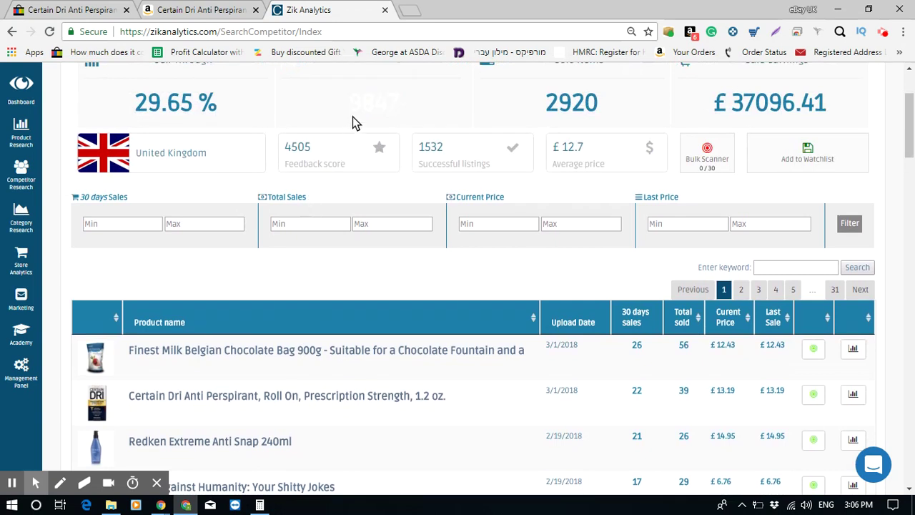
{"action": "scroll", "coordinate": [316, 215], "scroll_direction": "up", "scroll_amount": 1}
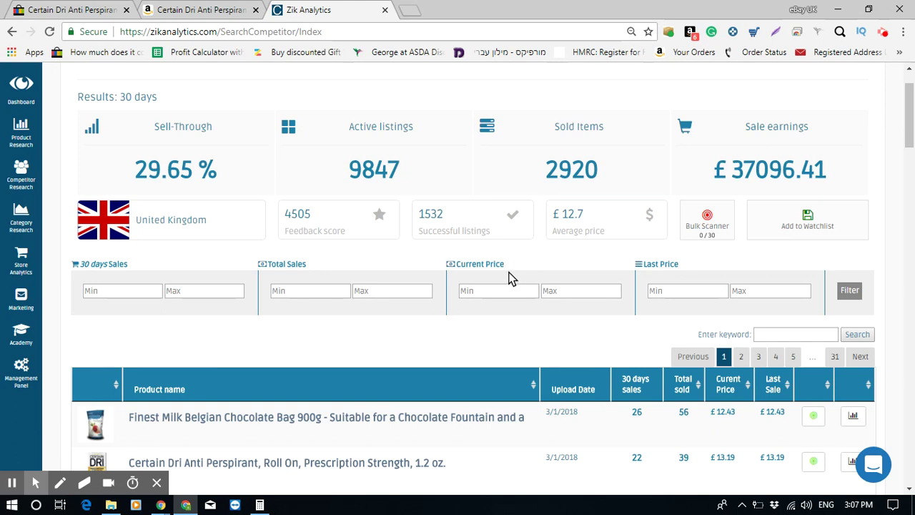
{"action": "scroll", "coordinate": [500, 271], "scroll_direction": "down", "scroll_amount": 2}
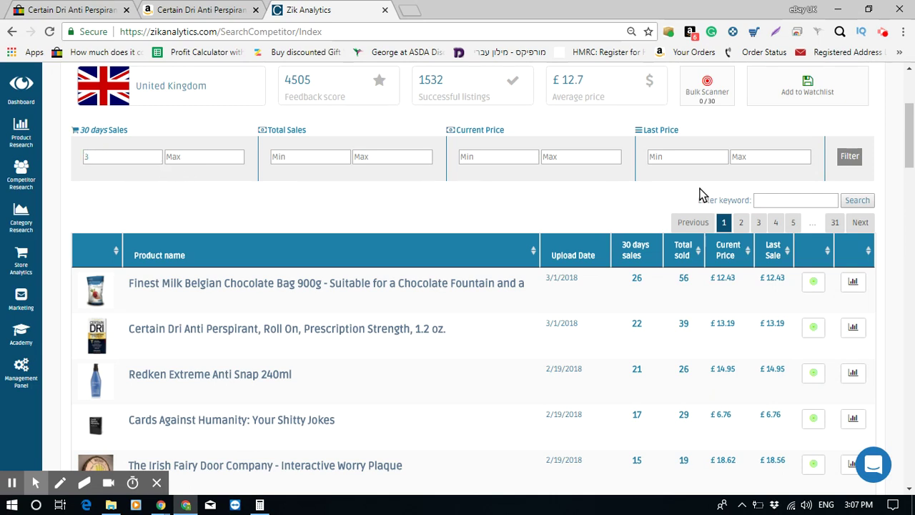
Step: Apply a 3-sale minimum filter, leaving 270 listings led by the Belgian Chocolate Bag
{"action": "left_click", "coordinate": [850, 156]}
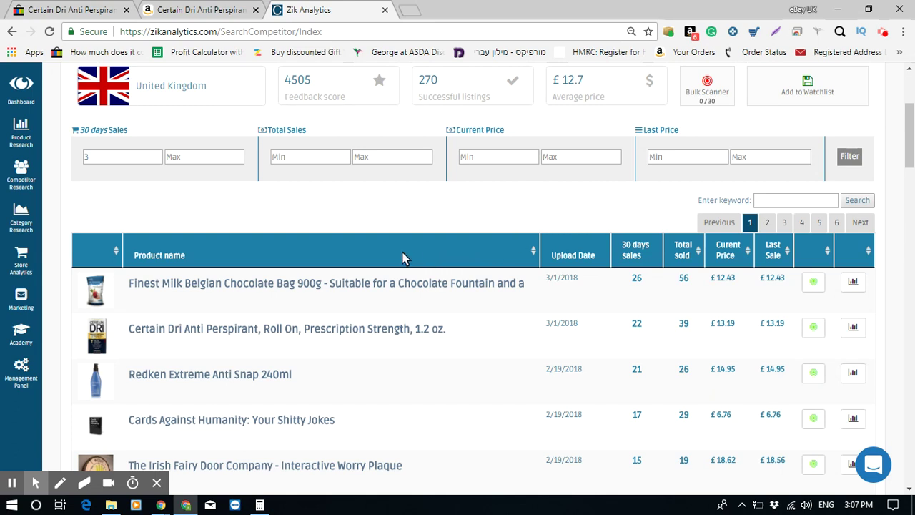
{"action": "scroll", "coordinate": [309, 250], "scroll_direction": "down", "scroll_amount": 2}
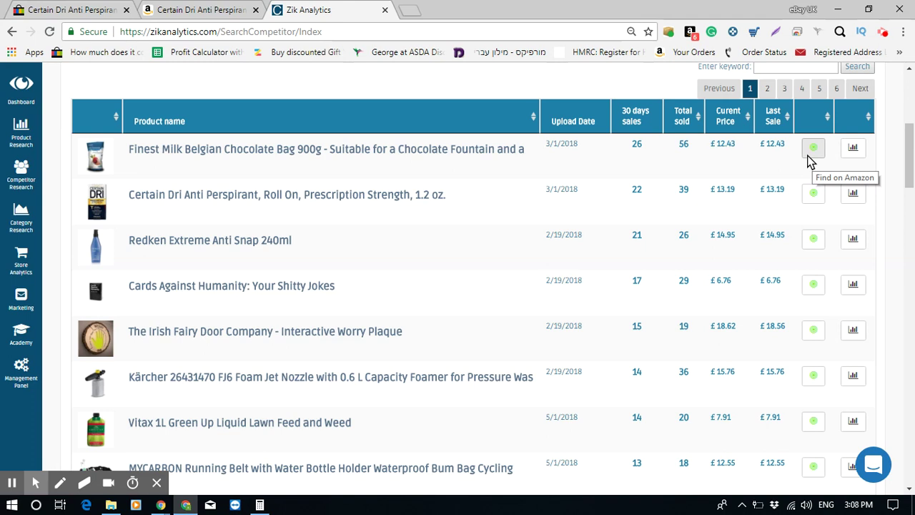
{"action": "scroll", "coordinate": [671, 225], "scroll_direction": "up", "scroll_amount": 1}
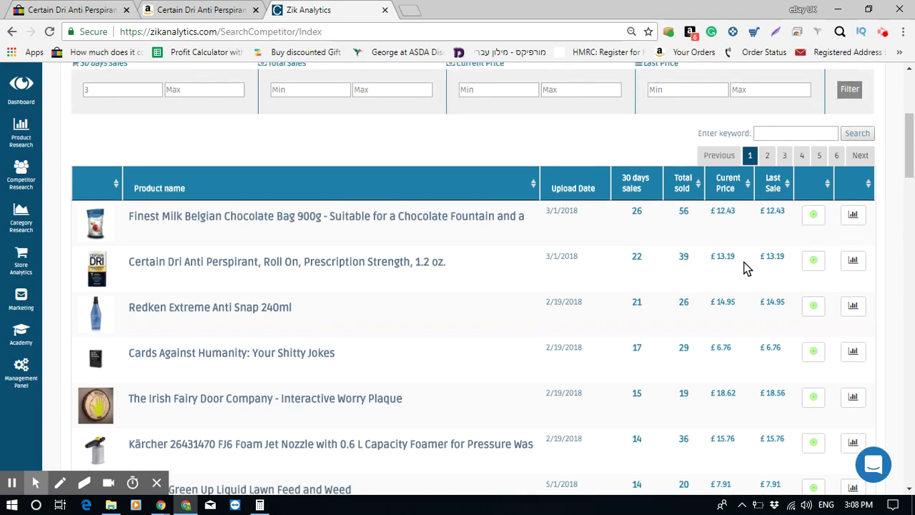
Step: Compare the Finest Milk Belgian Chocolate Bag 900g at Amazon £9.85 versus eBay £12.43 and open its eBay listing
{"action": "left_click", "coordinate": [813, 217]}
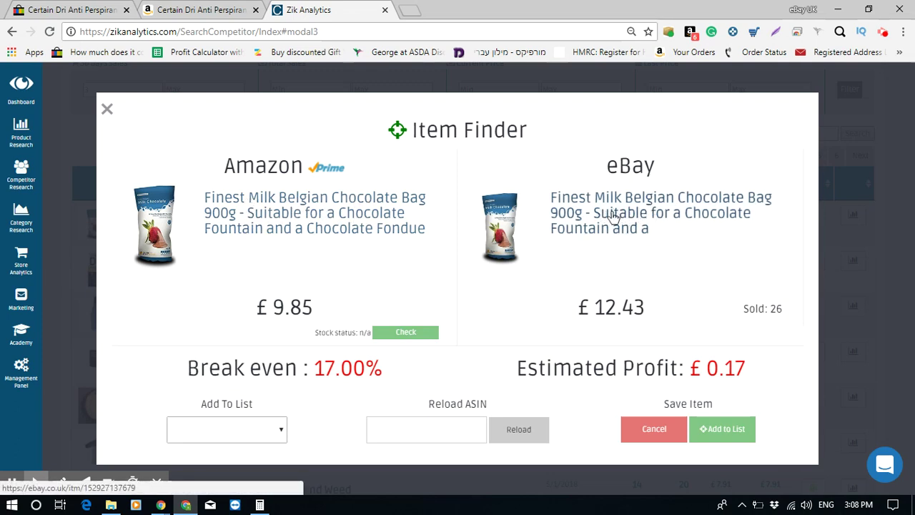
{"action": "left_click", "coordinate": [585, 214]}
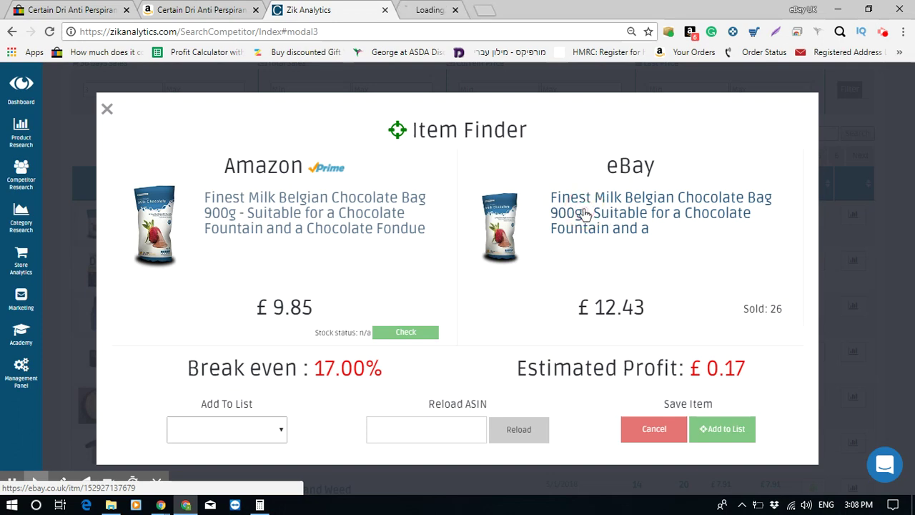
{"action": "left_click", "coordinate": [337, 215]}
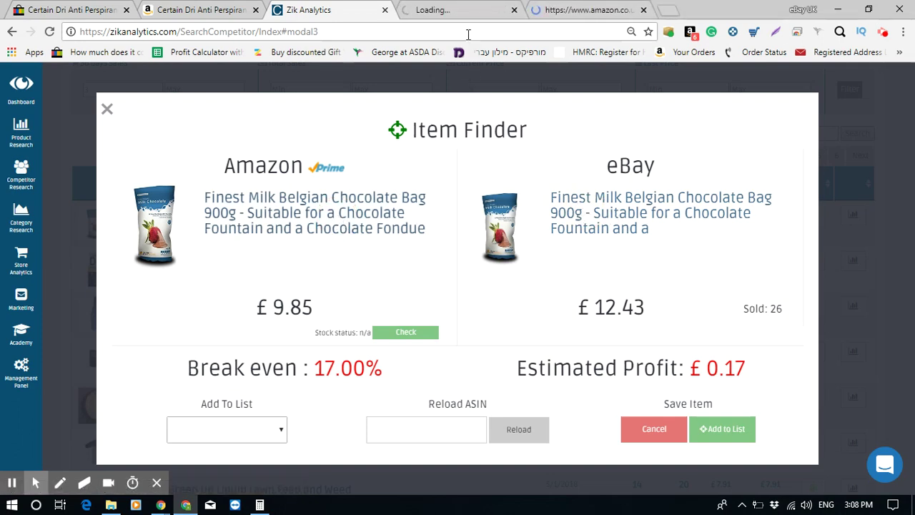
{"action": "left_click", "coordinate": [494, 14]}
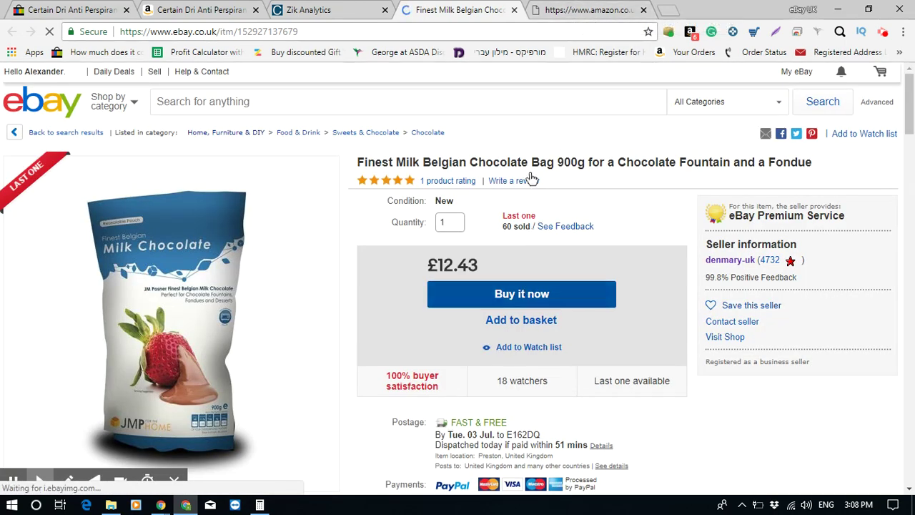
Step: Switch to the Amazon listing of the chocolate bag priced at £9.85
{"action": "left_click", "coordinate": [580, 12]}
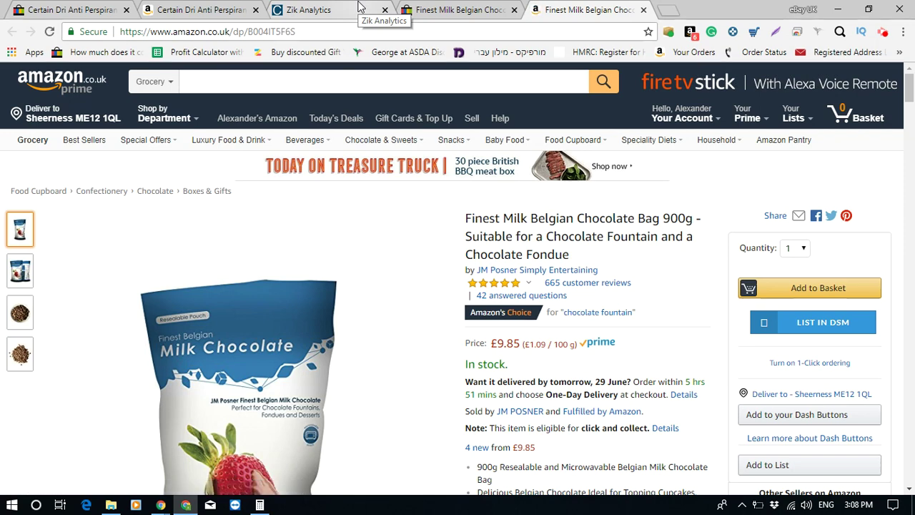
Step: Close Zik Analytics' Item Finder and go back to the £12.43 eBay chocolate bag listing
{"action": "left_click", "coordinate": [361, 9]}
{"action": "left_click", "coordinate": [106, 110]}
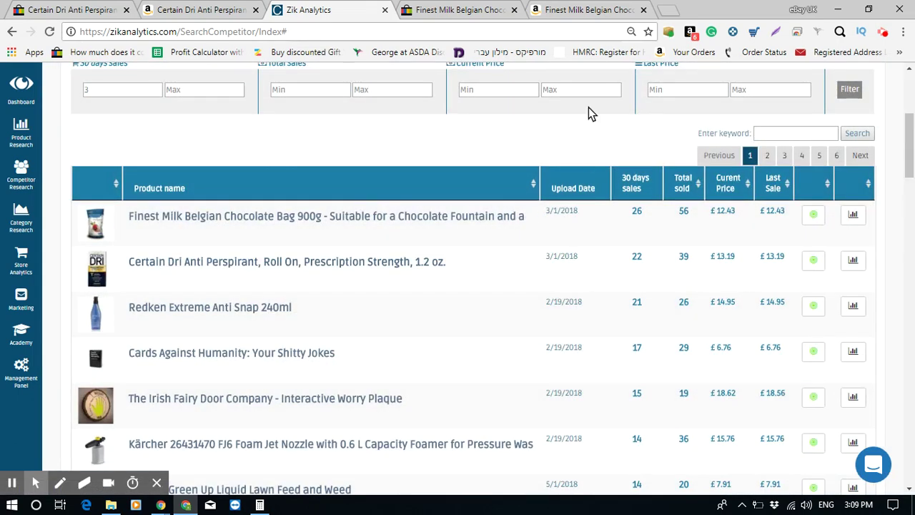
{"action": "left_click", "coordinate": [483, 12]}
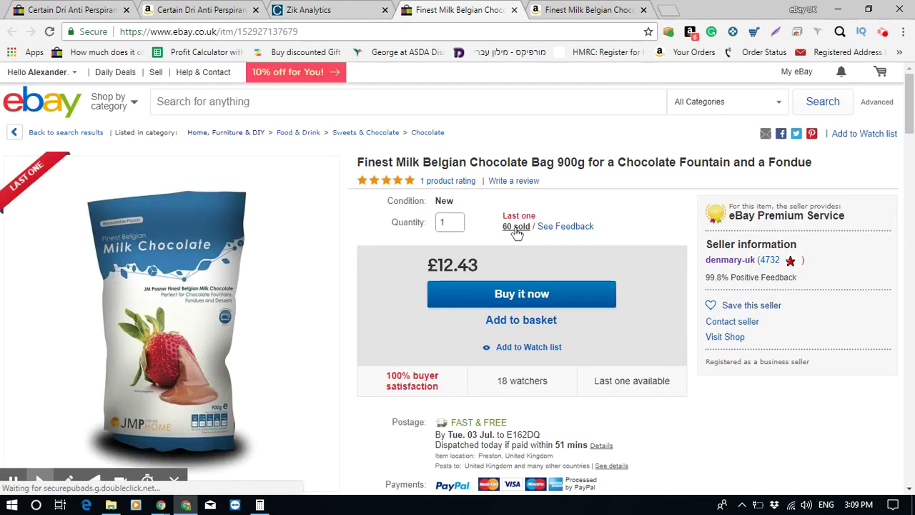
Step: View the chocolate bag's 60-sale eBay purchase history, then switch to its £9.85 Amazon listing
{"action": "left_click", "coordinate": [513, 227]}
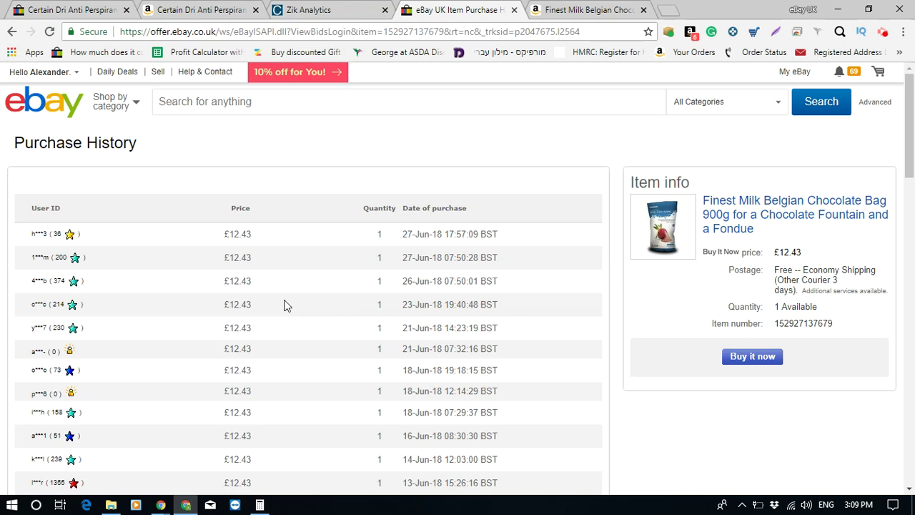
{"action": "left_click", "coordinate": [13, 32]}
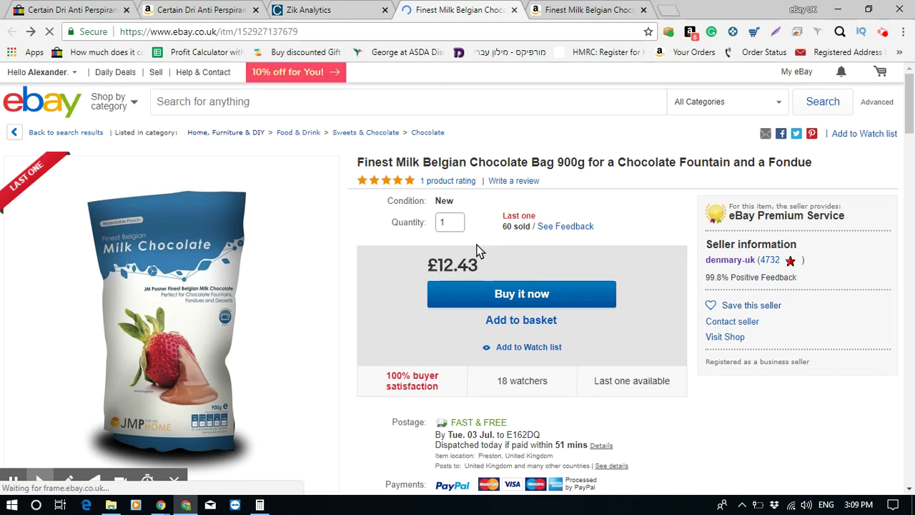
{"action": "left_click", "coordinate": [584, 10]}
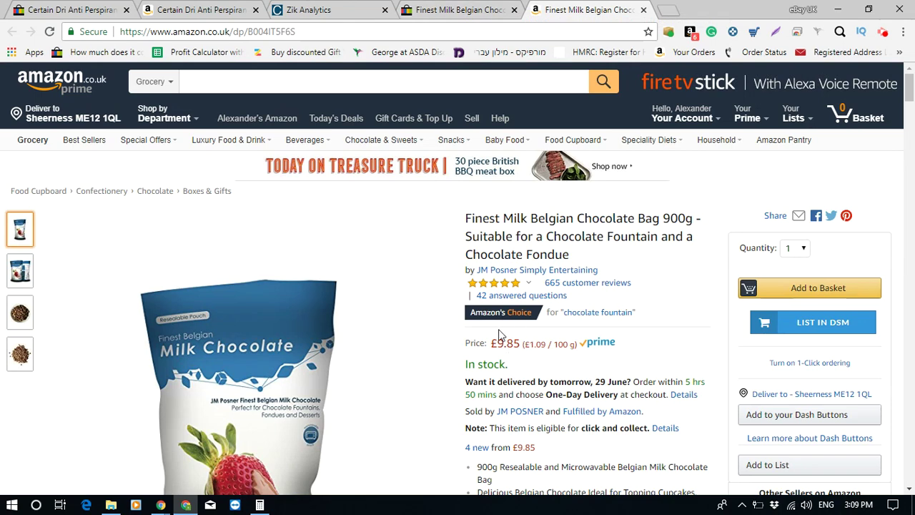
Step: Clear the Calculator's previous 2.29 result and enter the eBay price 12.43
{"action": "mouse_move", "coordinate": [395, 420]}
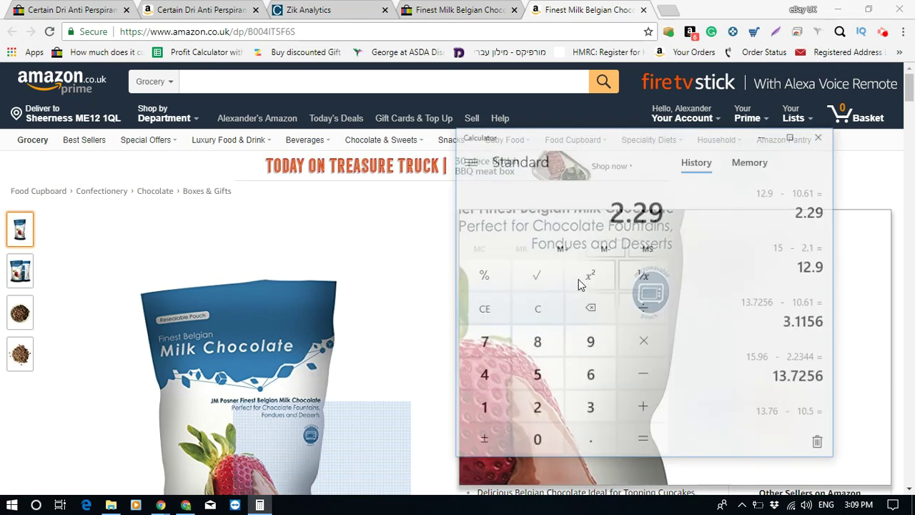
{"action": "left_click_drag", "start_coordinate": [595, 126], "coordinate": [511, 145]}
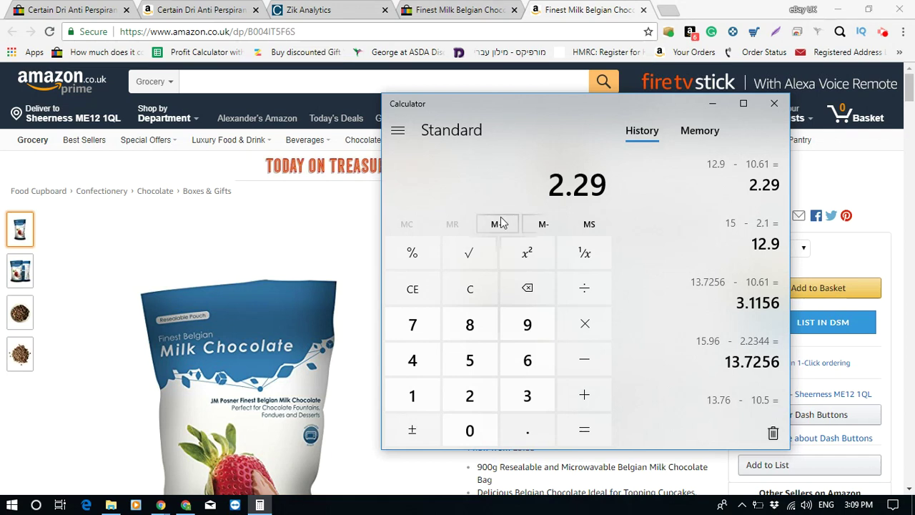
{"action": "left_click", "coordinate": [463, 289]}
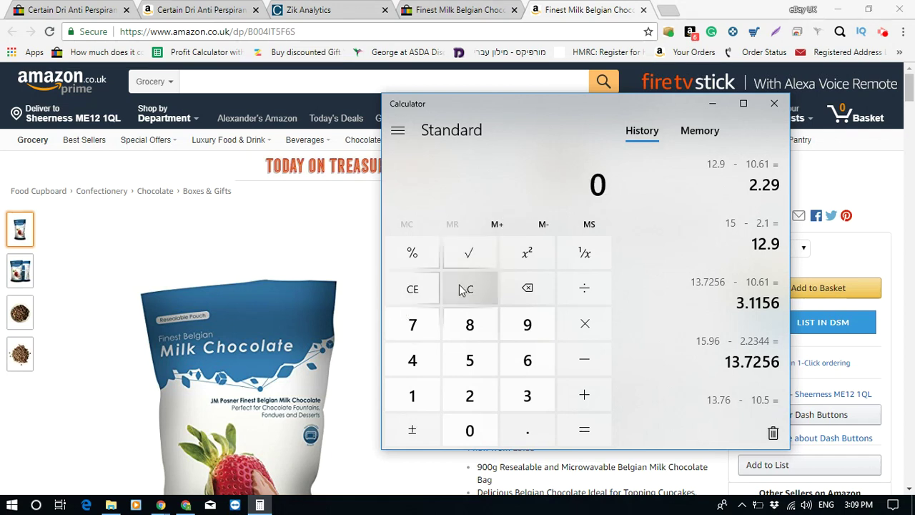
{"action": "left_click", "coordinate": [410, 397]}
{"action": "left_click", "coordinate": [469, 395]}
{"action": "left_click", "coordinate": [528, 427]}
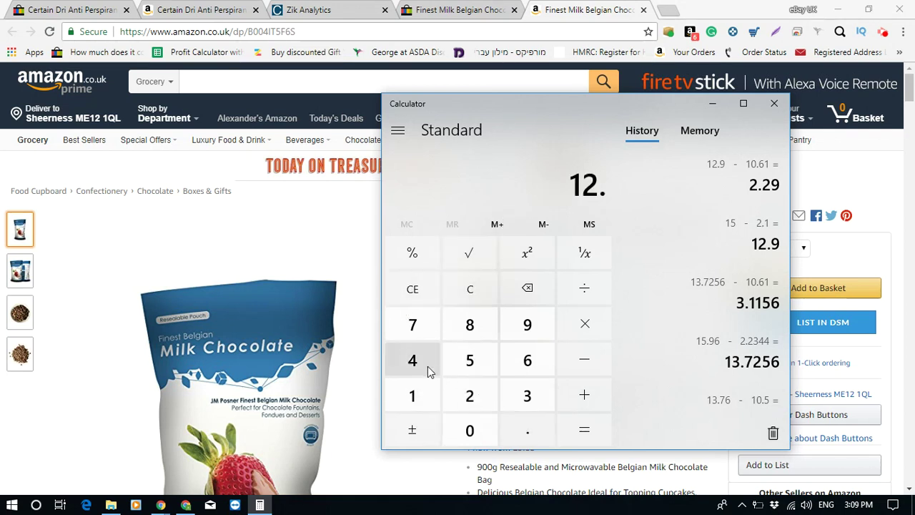
{"action": "left_click", "coordinate": [464, 14]}
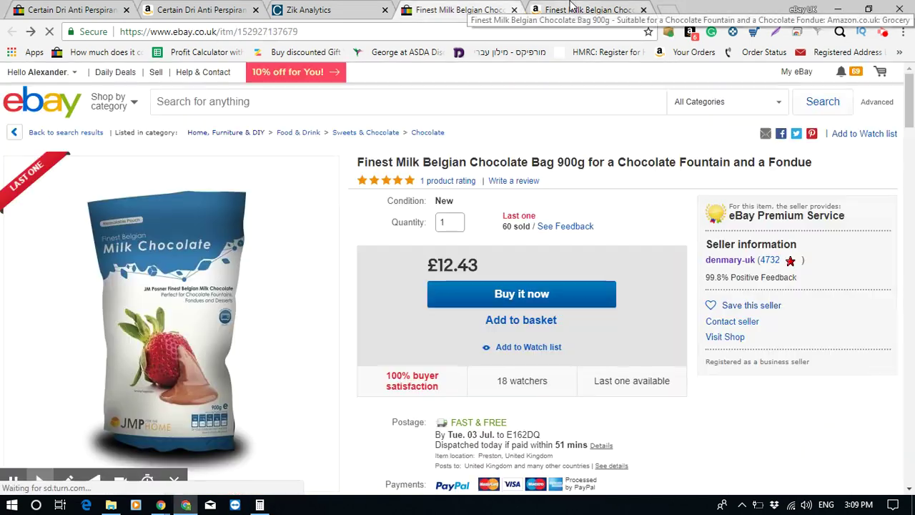
{"action": "left_click", "coordinate": [259, 505]}
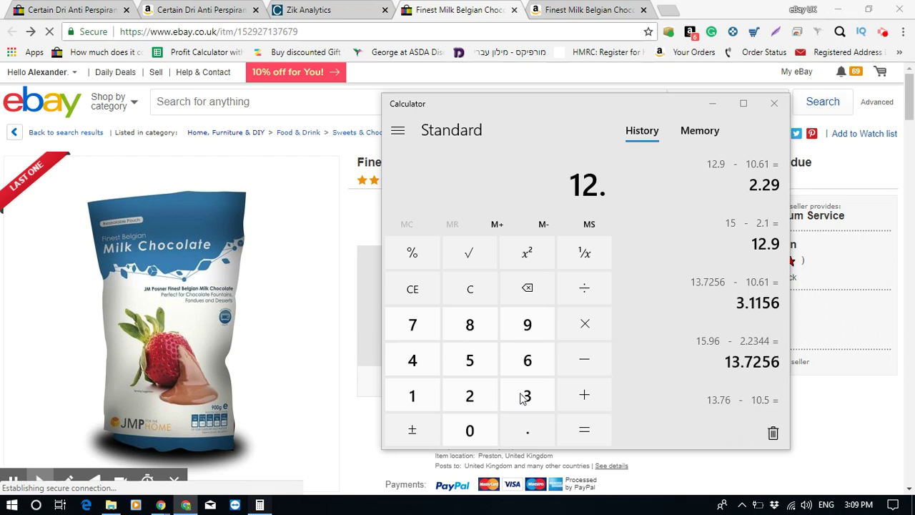
{"action": "type", "text": "43"}
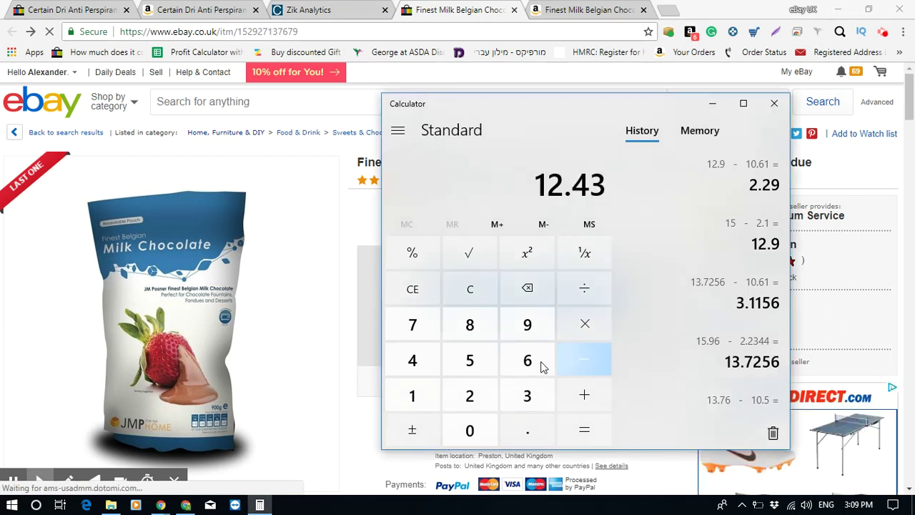
Step: Subtract 14% from 12.43 to get 10.6898
{"action": "left_click", "coordinate": [584, 360]}
{"action": "left_click", "coordinate": [411, 389]}
{"action": "left_click", "coordinate": [411, 360]}
{"action": "left_click", "coordinate": [412, 268]}
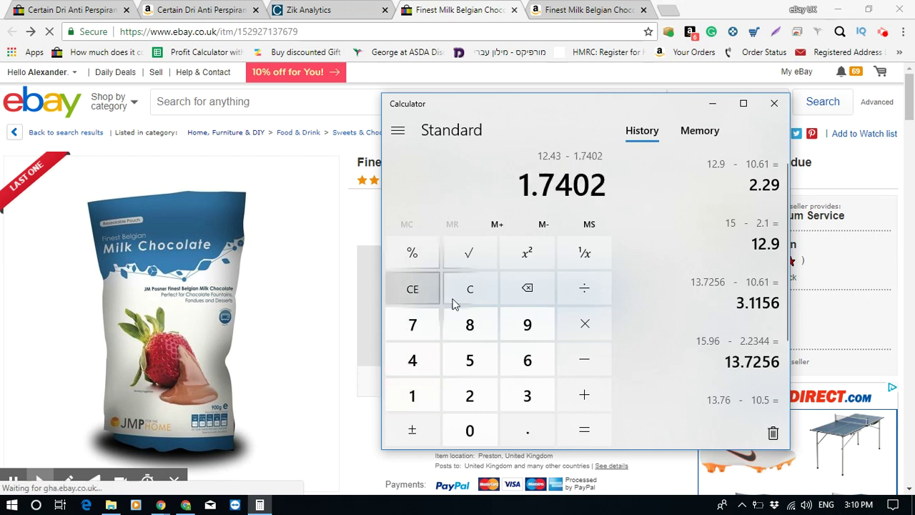
{"action": "key", "text": "Return"}
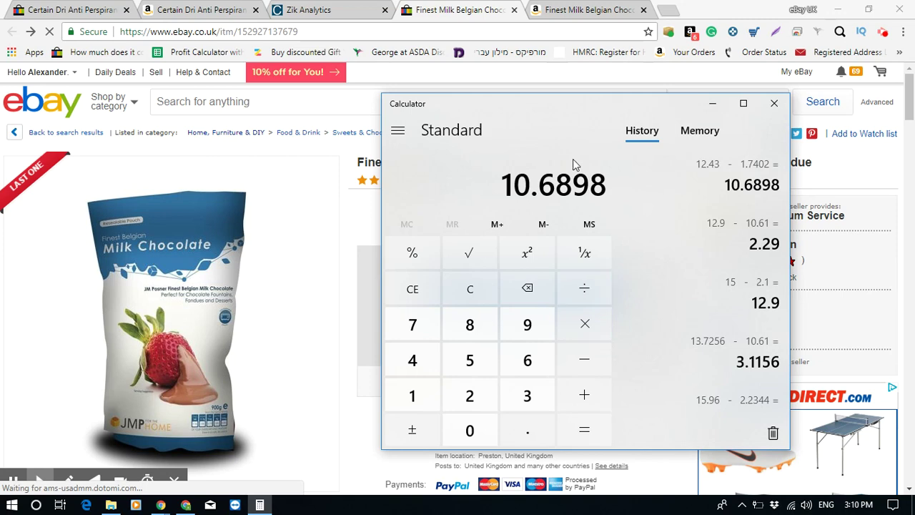
Step: Confirm the £9.85 Amazon price, then compute 10.6898 − 9.85 = 0.8398 profit in Calculator
{"action": "left_click", "coordinate": [564, 10]}
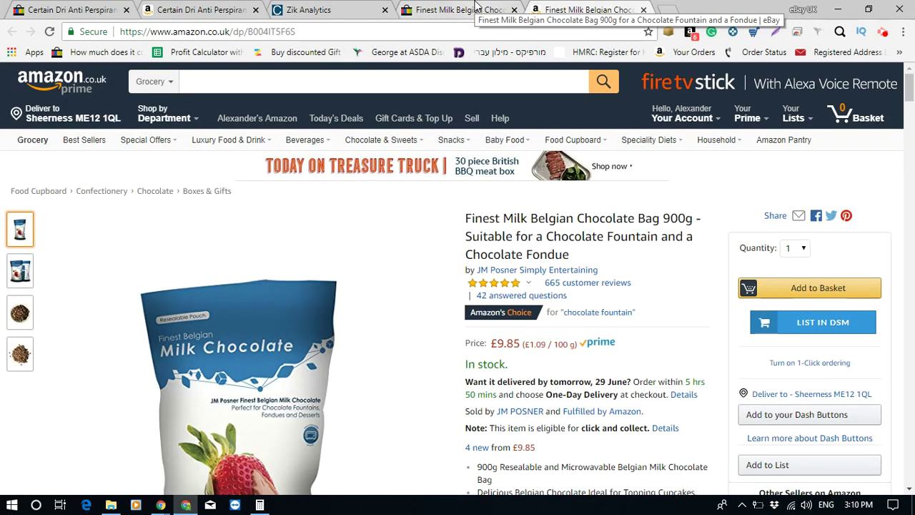
{"action": "left_click", "coordinate": [259, 504]}
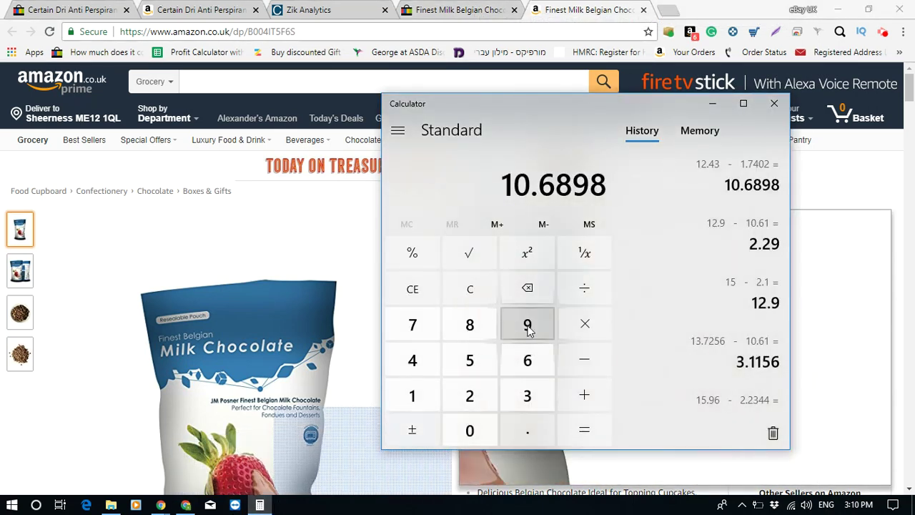
{"action": "left_click", "coordinate": [588, 366]}
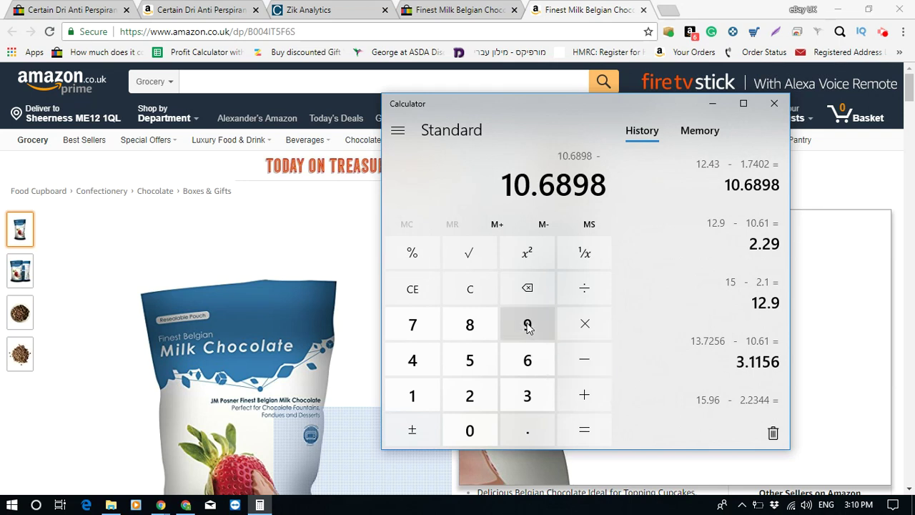
{"action": "left_click", "coordinate": [527, 324]}
{"action": "left_click", "coordinate": [526, 428]}
{"action": "left_click", "coordinate": [470, 328]}
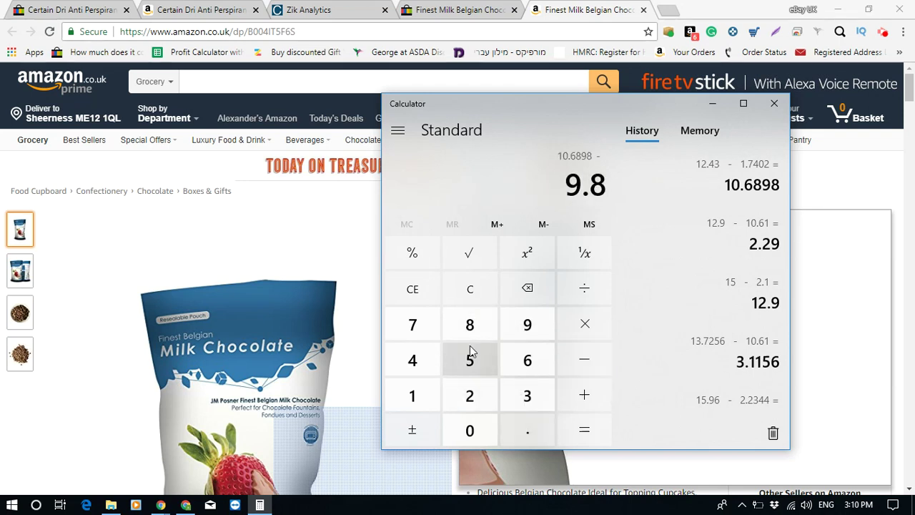
{"action": "left_click", "coordinate": [470, 357]}
{"action": "left_click", "coordinate": [574, 425]}
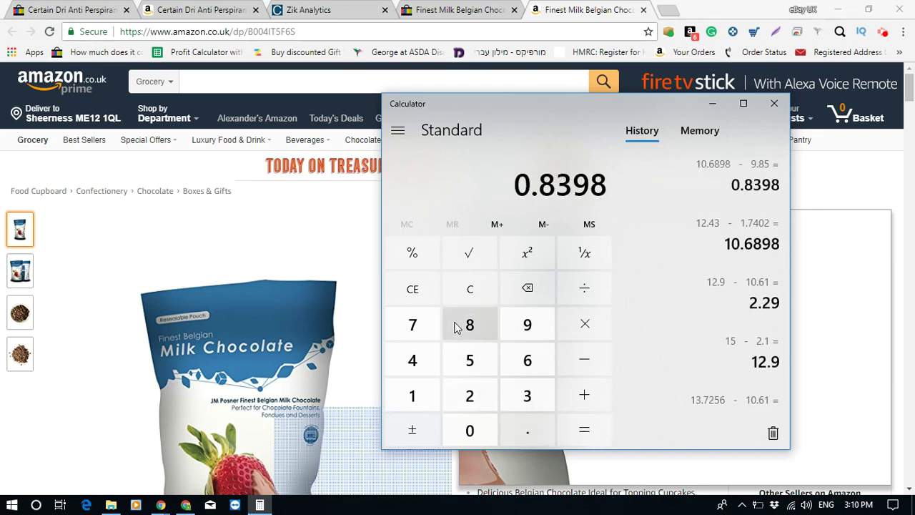